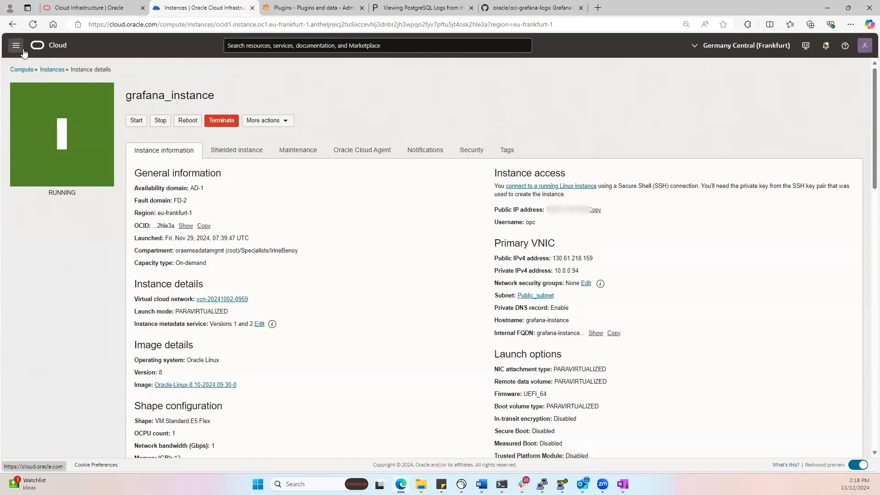
Step: Open the OCI Logging service's logs list and change its compartment to the colleague's compartment holding the PostgreSQL log
click(493, 115)
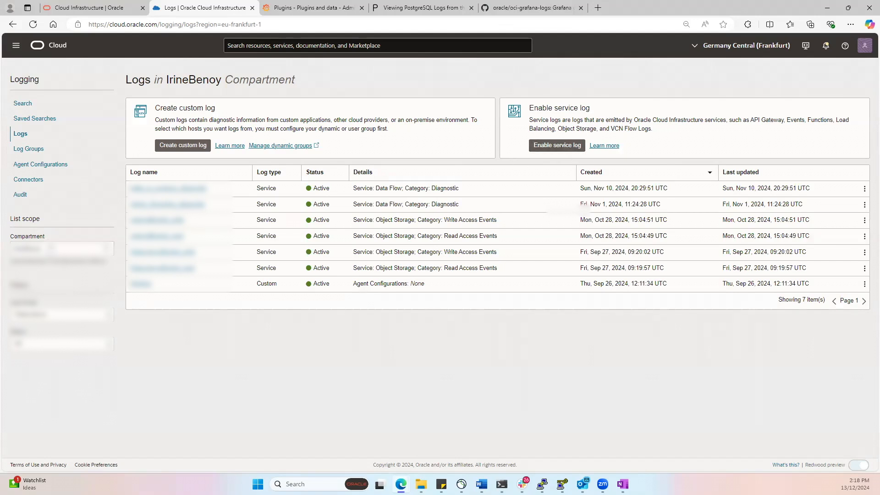
click(51, 248)
text(po)
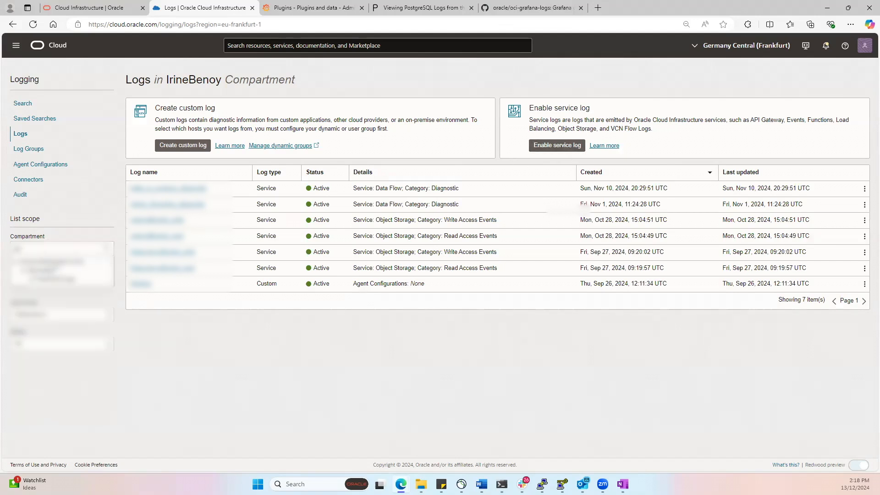
click(56, 280)
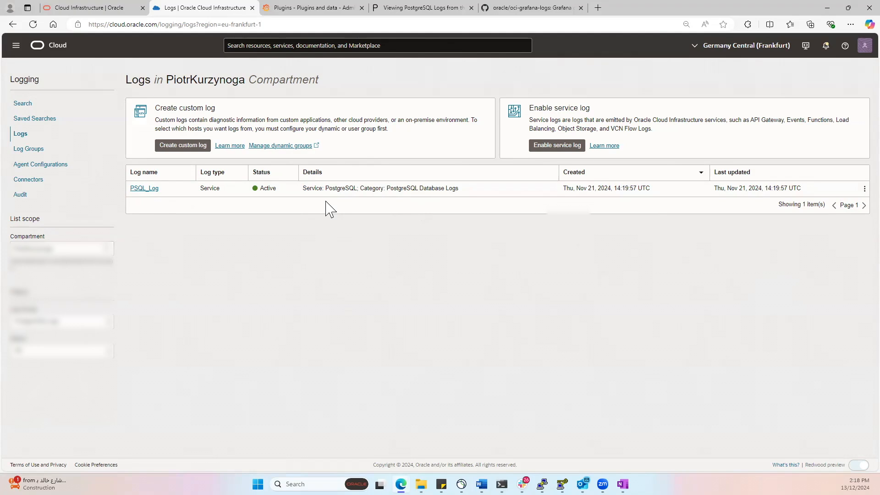
Step: Switch to Grafana, search the plugins for "oracle" and view the Oracle Cloud Infrastructure Metrics plugin's details
click(304, 10)
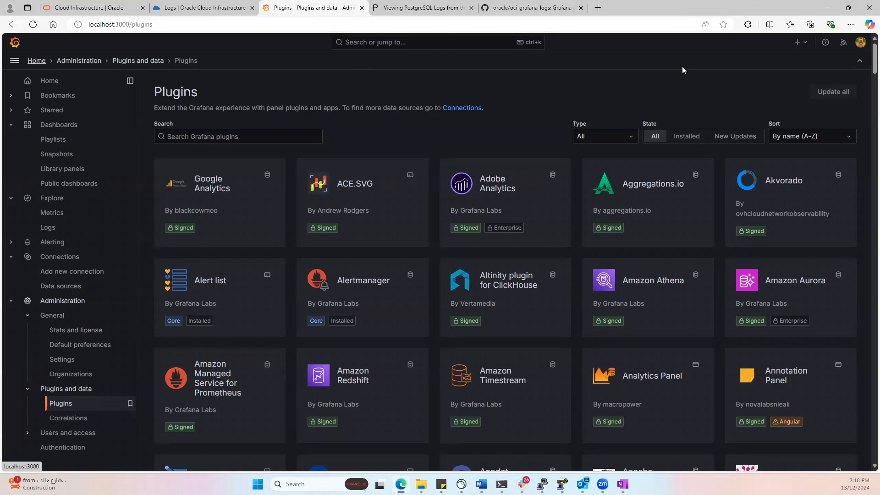
click(252, 136)
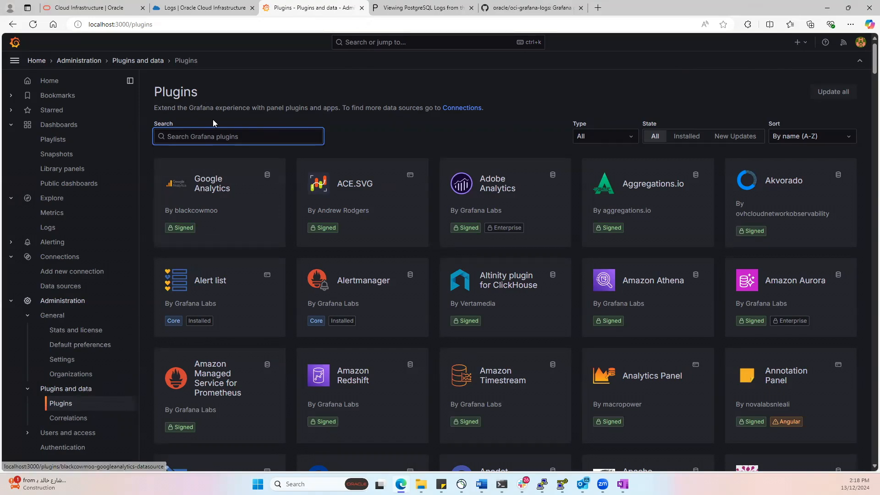
text(oracle)
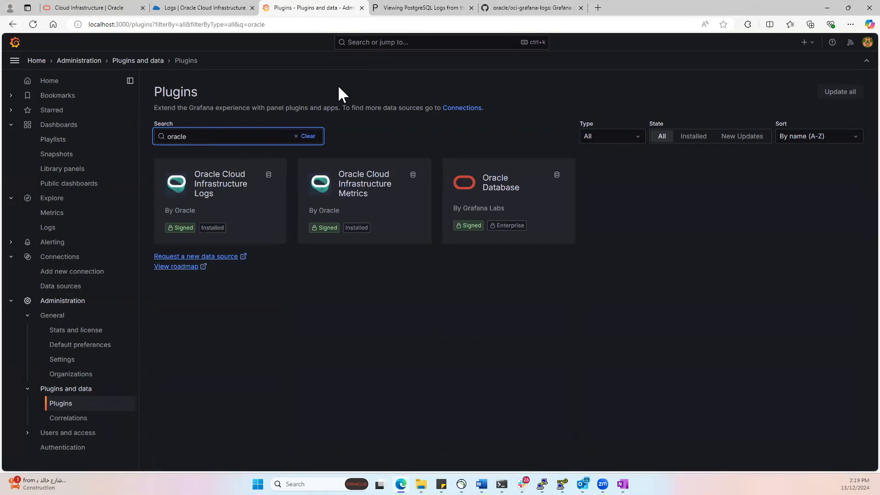
click(373, 192)
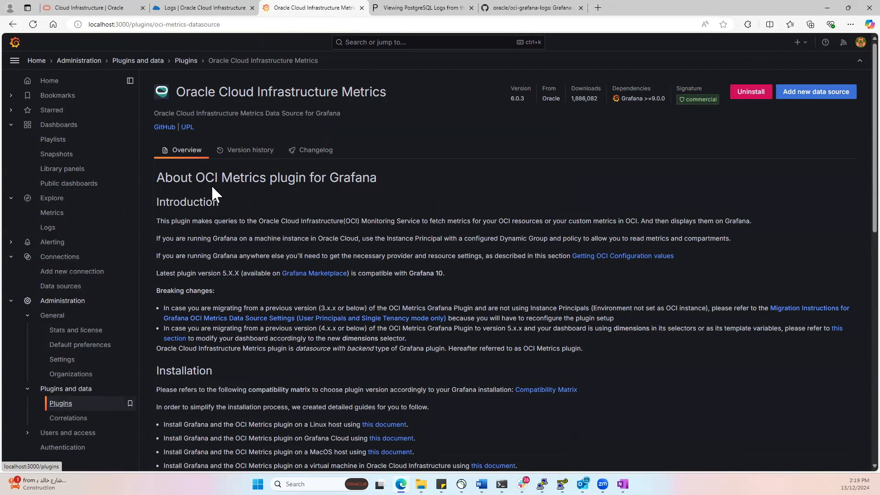
Step: Look up the Oracle types available for a new data source and view the existing oci-logs-datasource settings
click(71, 286)
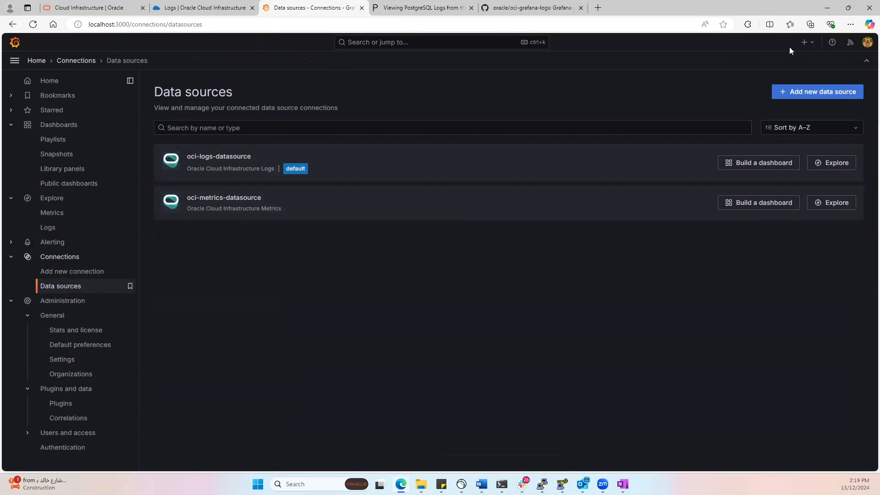
click(811, 94)
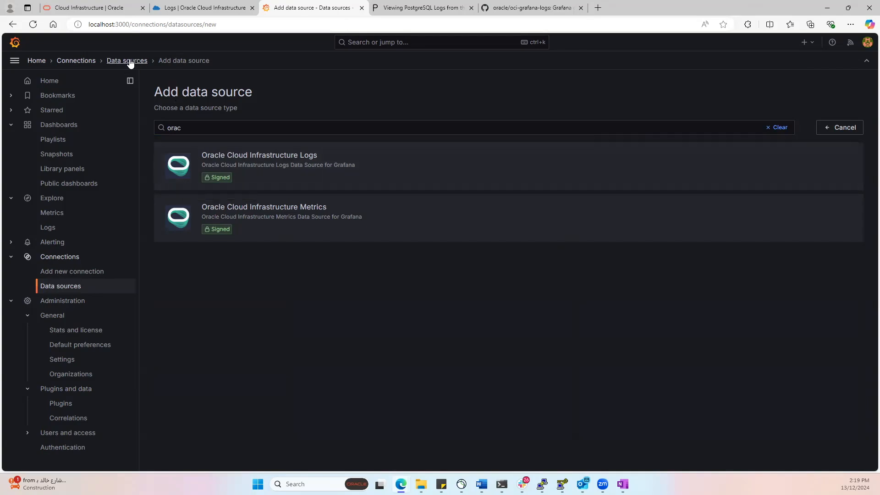
click(73, 286)
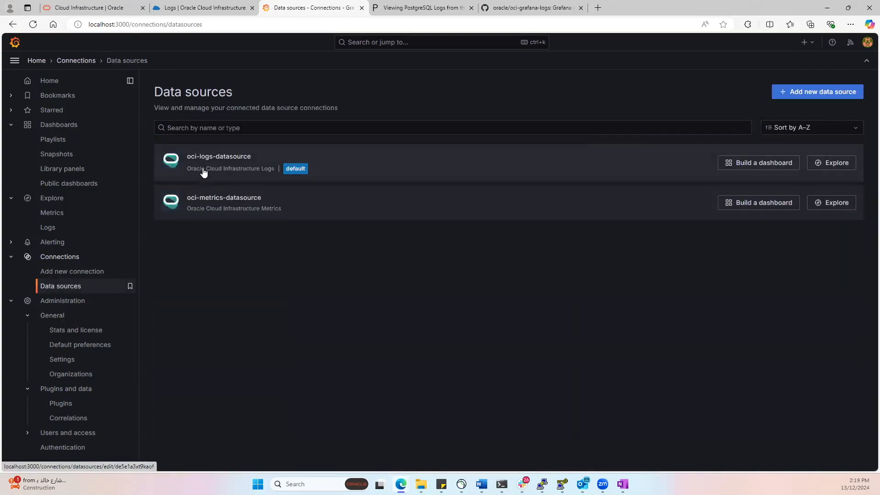
click(203, 168)
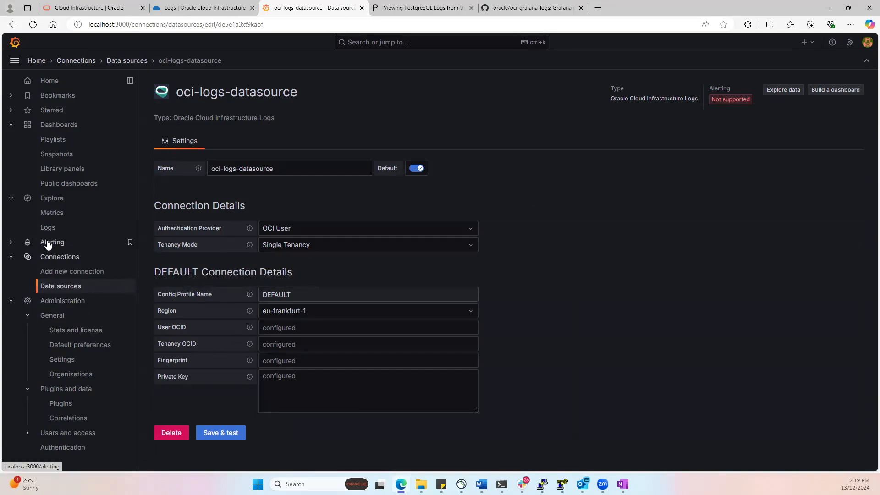
Step: Open Explore and change the data source to oci-metrics-datasource
click(50, 203)
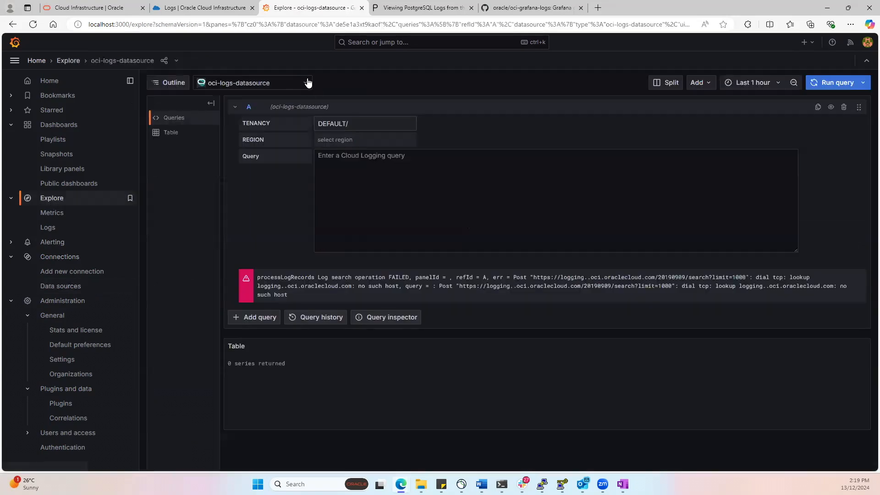
click(345, 142)
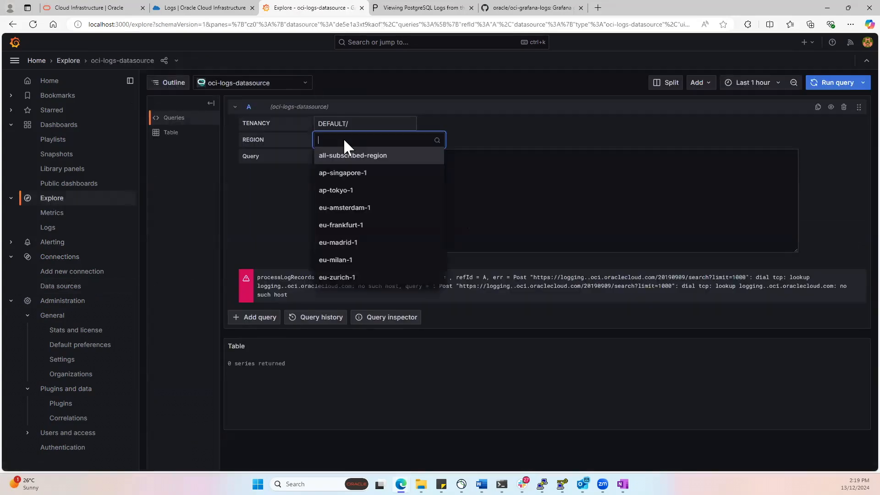
click(233, 83)
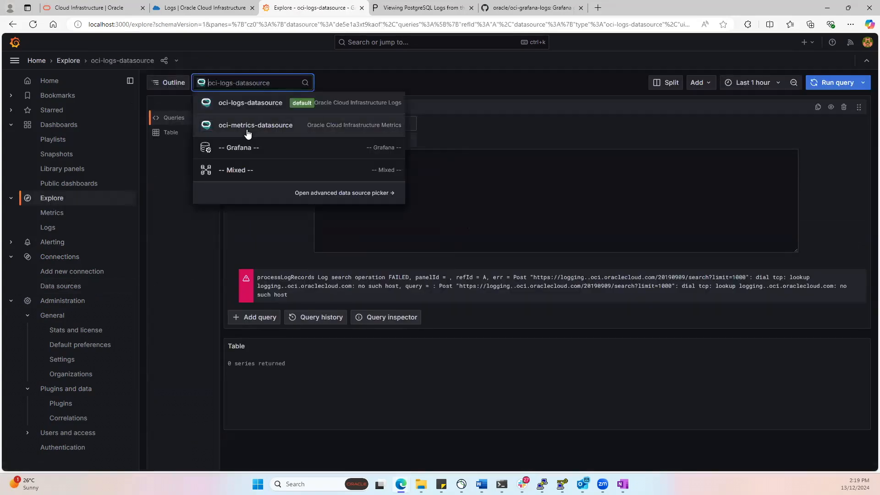
click(218, 132)
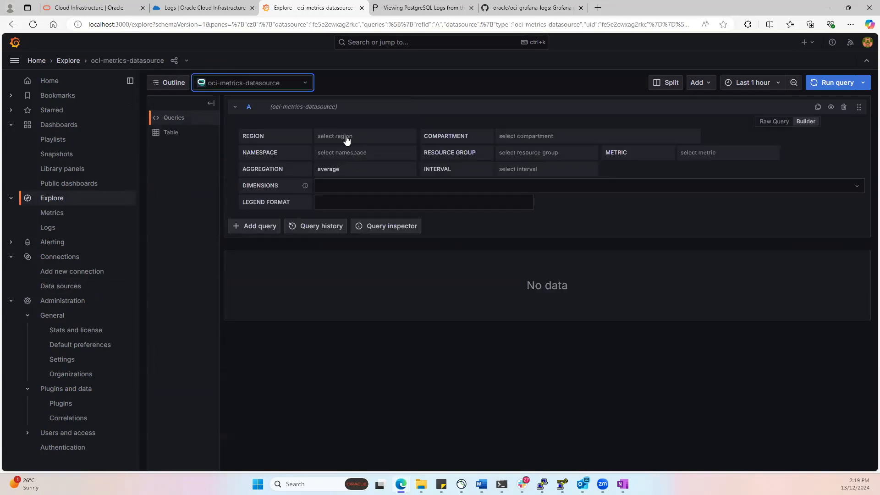
Step: Set the metrics query's region to eu-frankfurt-1 and its compartment to the colleague's compartment under Specialists
click(343, 136)
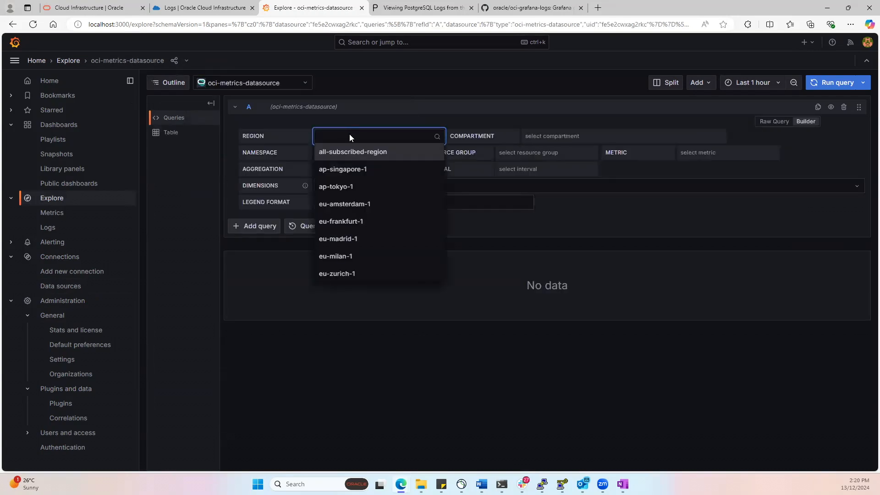
text(fra)
click(361, 151)
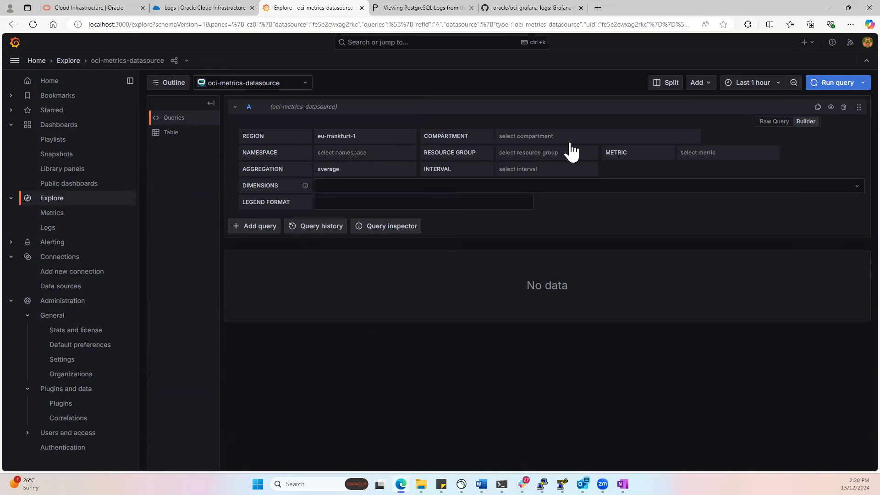
click(559, 129)
text(pio)
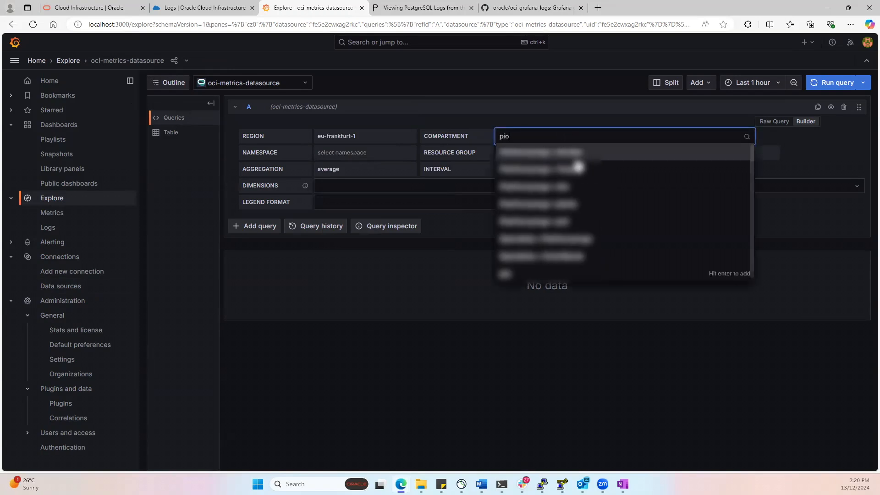
click(574, 239)
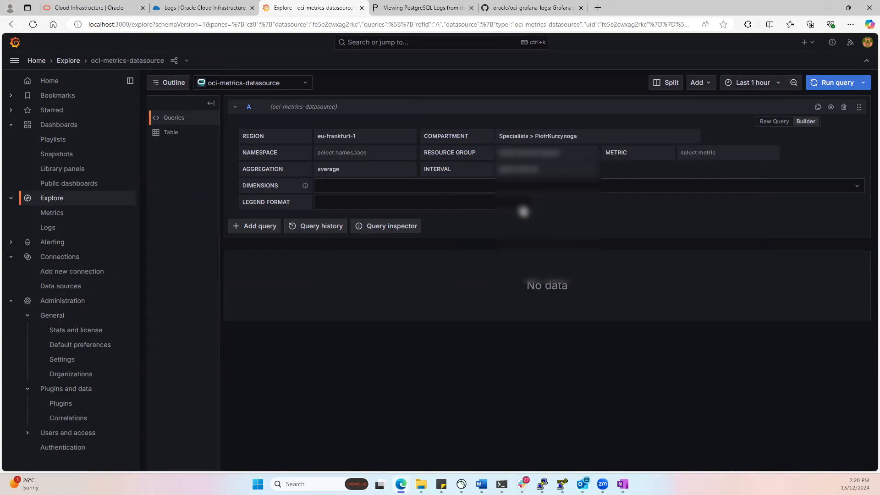
Step: Set the query's namespace to oci_postgresql and its metric to ReadIops to graph the results
click(340, 152)
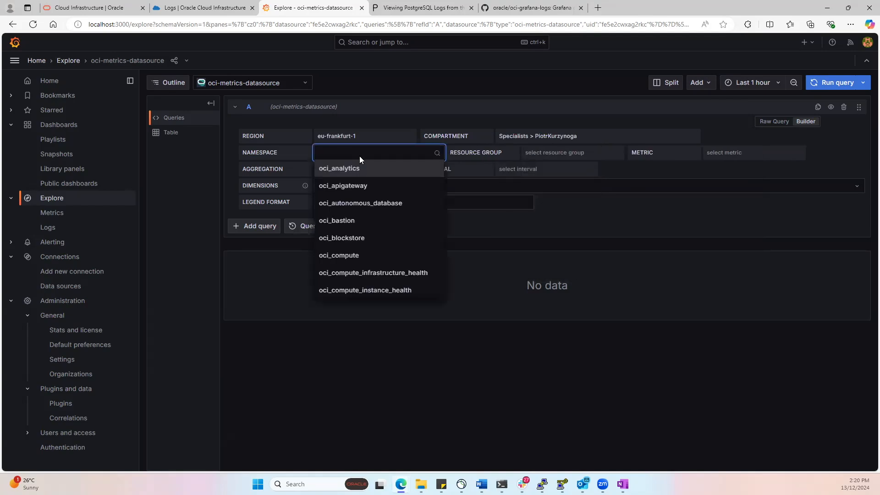
text(pos)
click(364, 169)
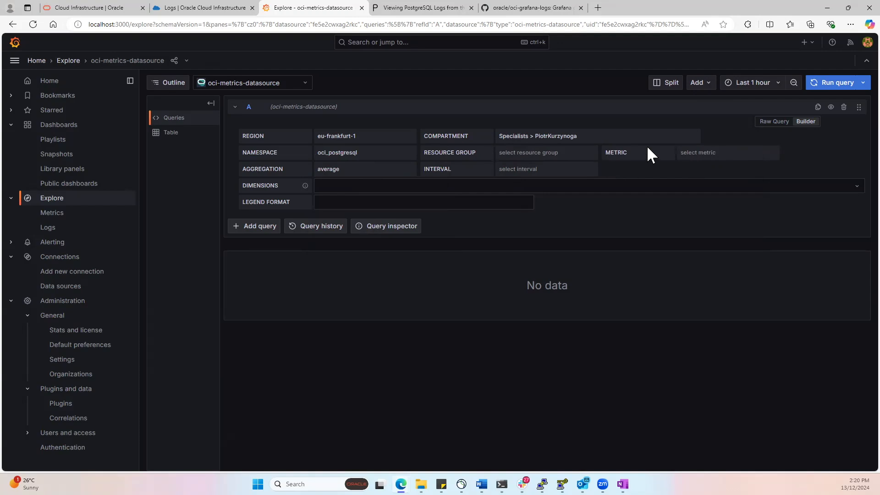
click(717, 152)
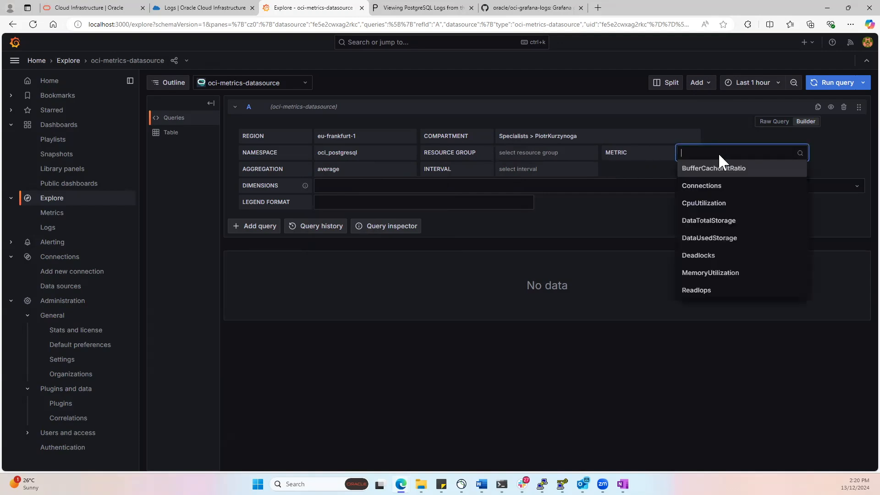
scroll(742, 259, down, 2)
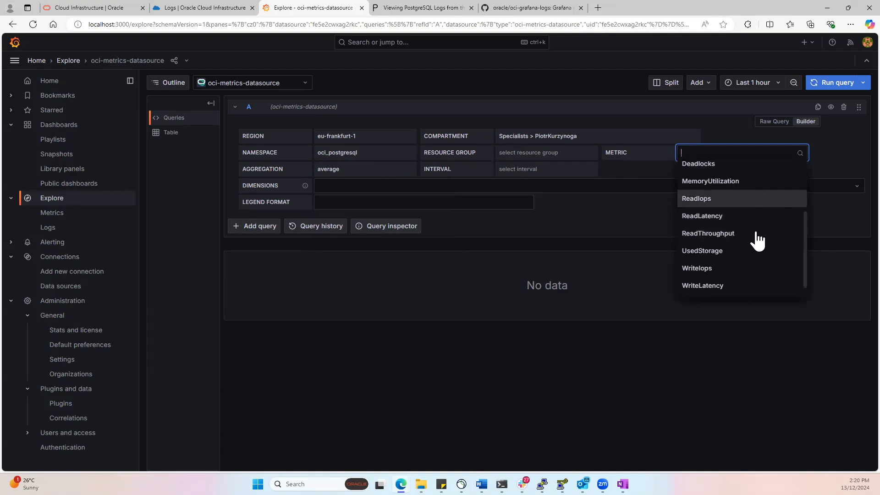
click(722, 211)
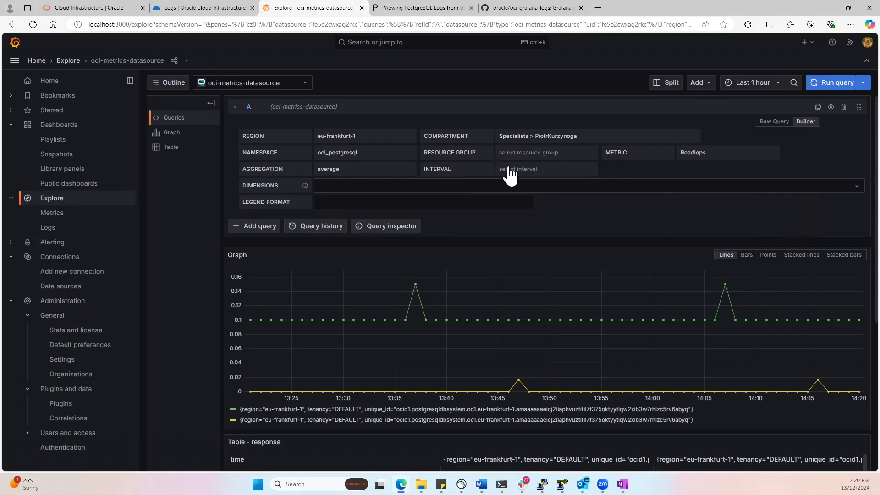
Step: Review the choices for the query interval, the time range and adding the metrics graph to a dashboard
click(592, 169)
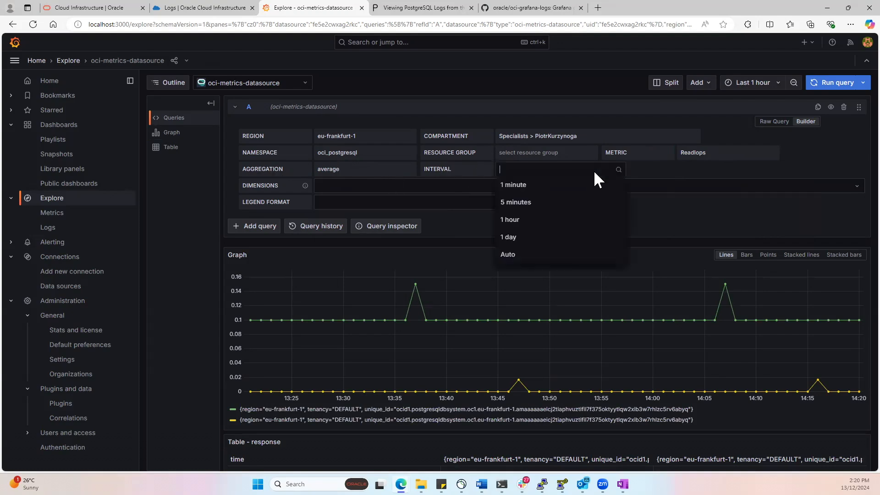
click(656, 169)
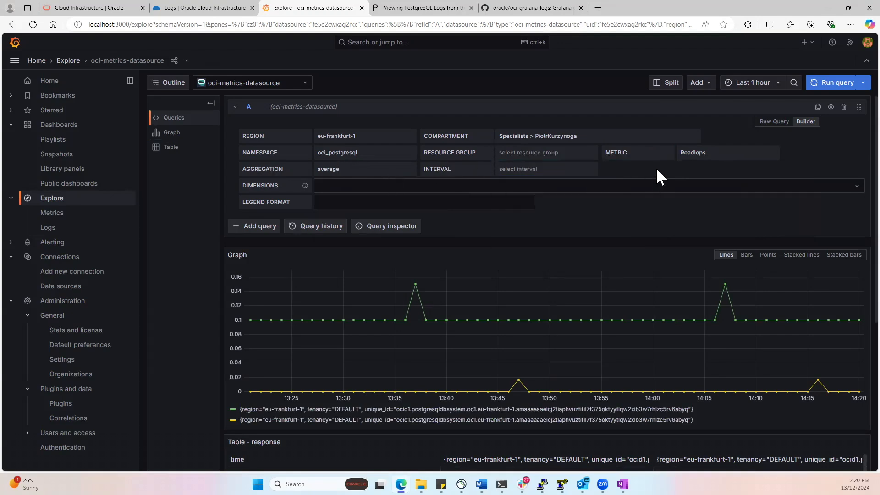
click(755, 87)
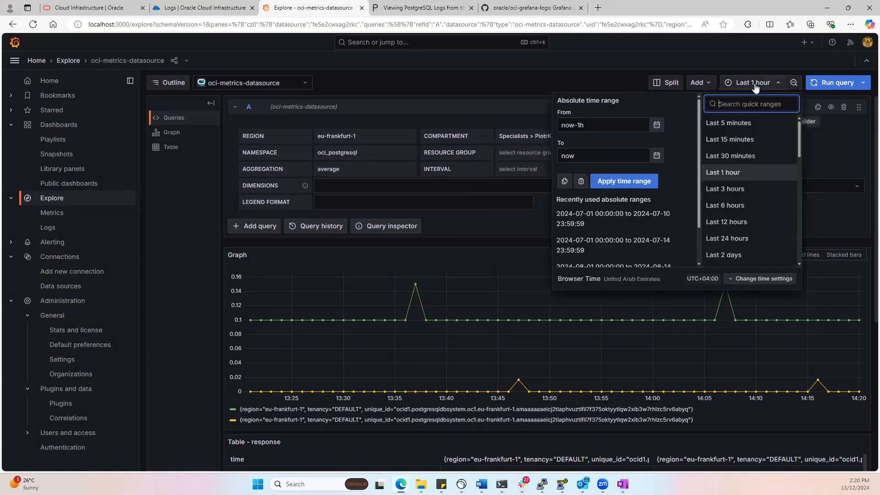
click(729, 59)
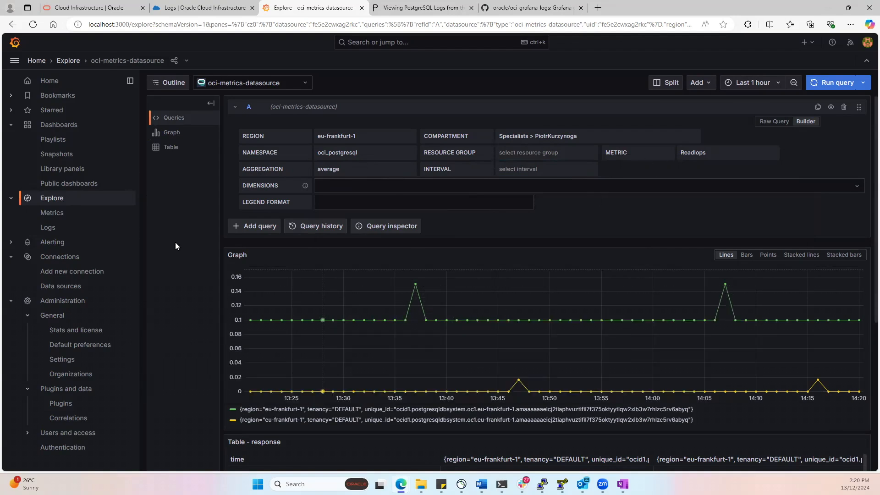
click(706, 90)
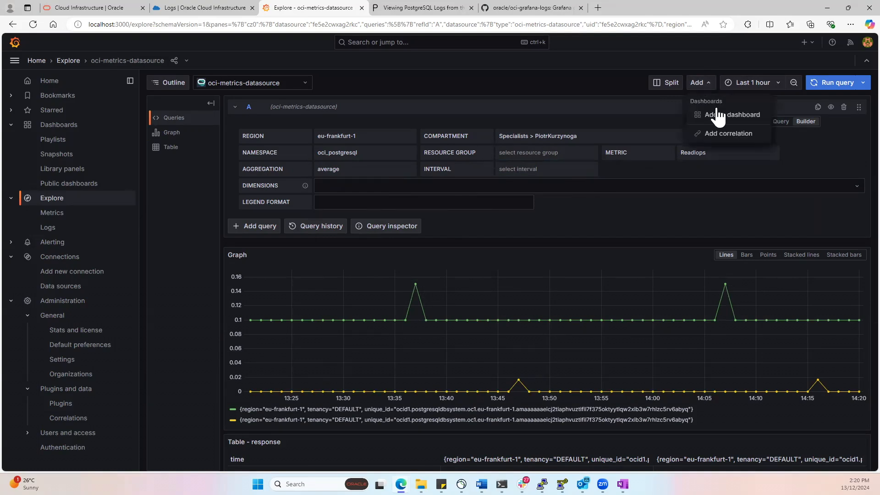
click(471, 81)
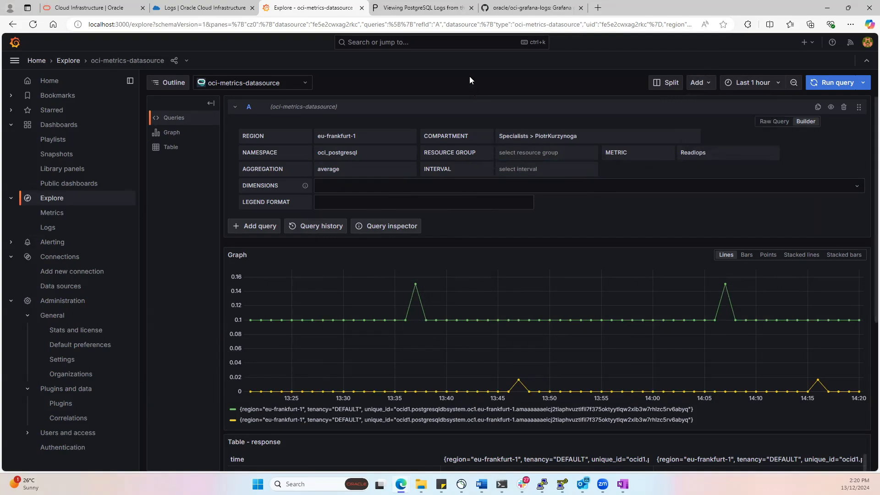
Step: Change the Explore data source to oci-logs-datasource and set the query's region to eu-frankfurt-1
click(305, 86)
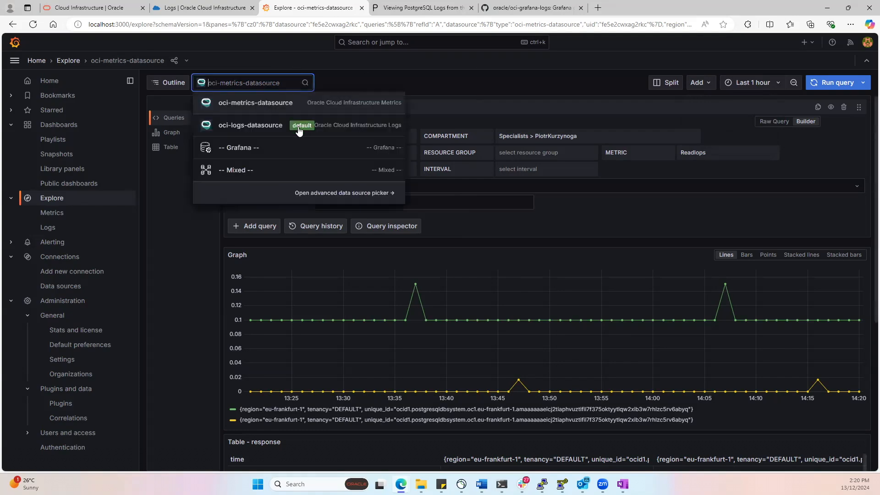
click(298, 129)
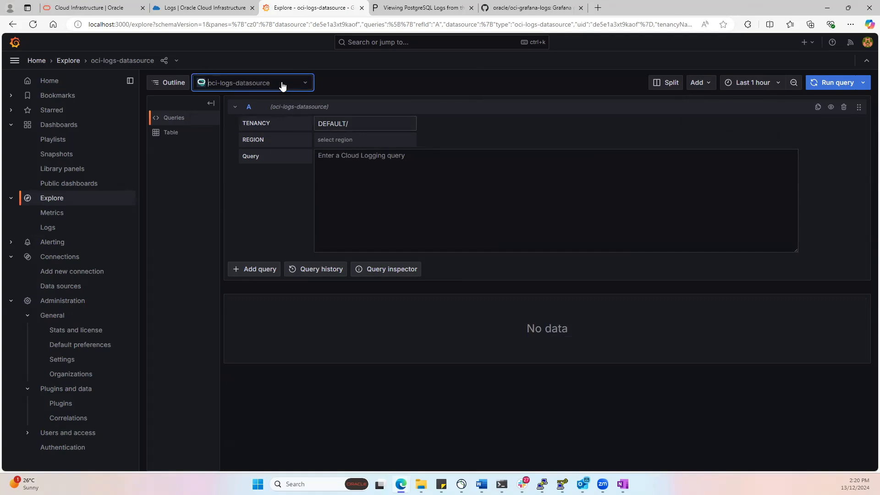
click(352, 141)
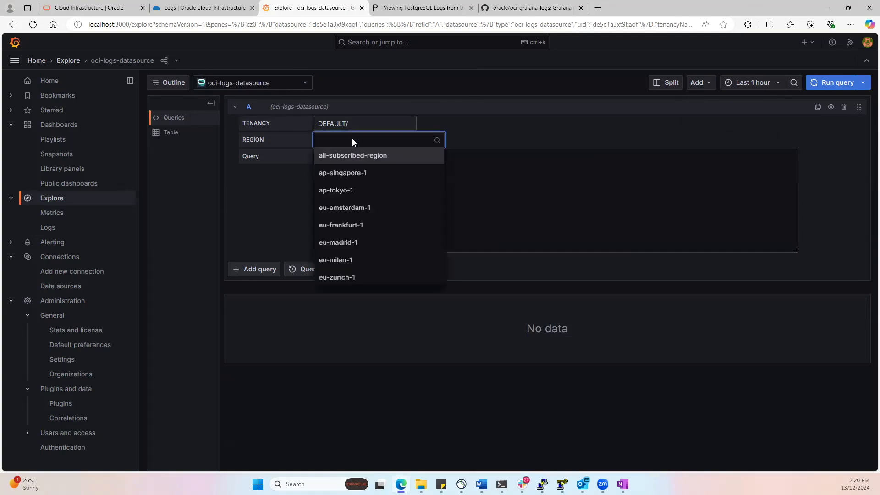
text(fra)
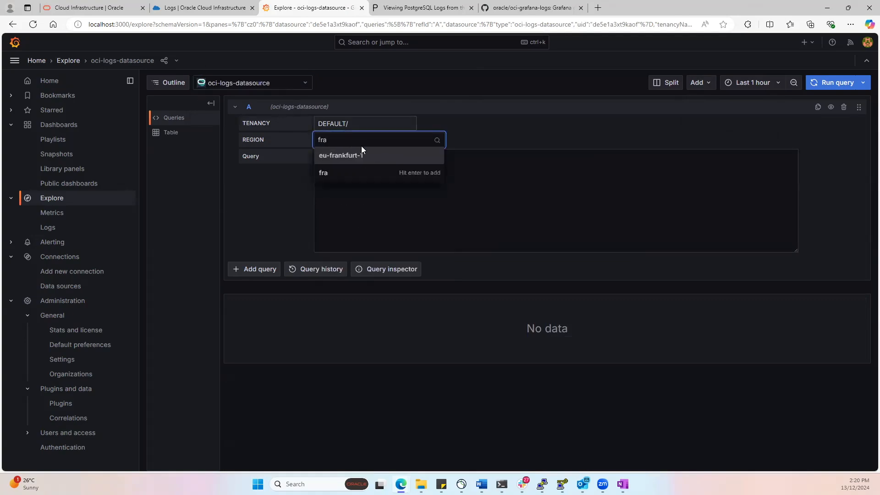
click(364, 156)
click(369, 156)
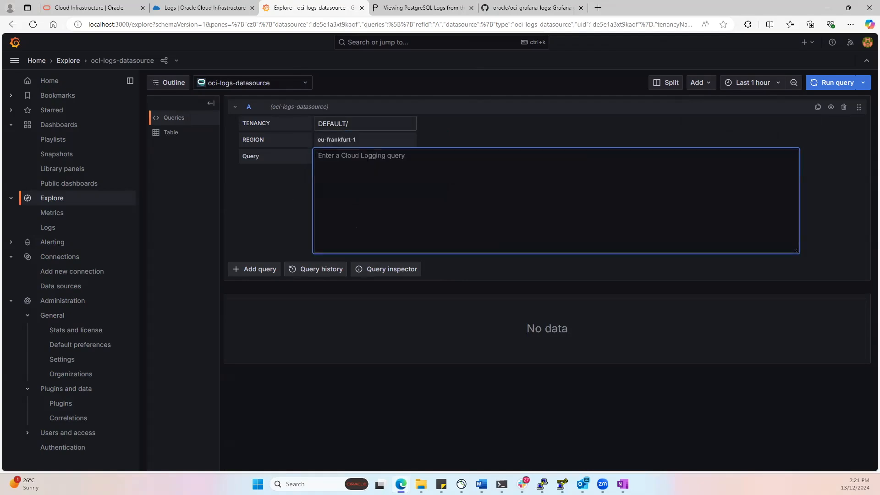
Step: Paste a Search query for the compartment OCID's PostgreSQLLogs into the logs query and run it to list the records
key(alt+Tab)
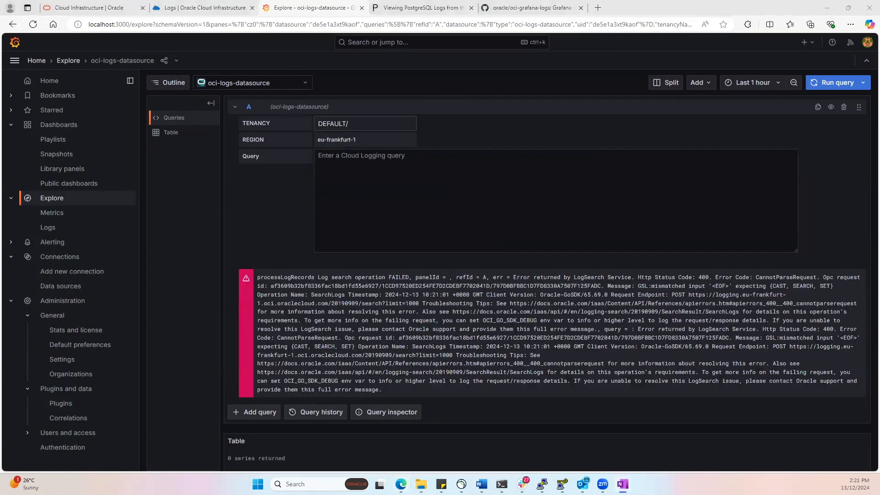
key(alt+Tab)
key(ctrl+v)
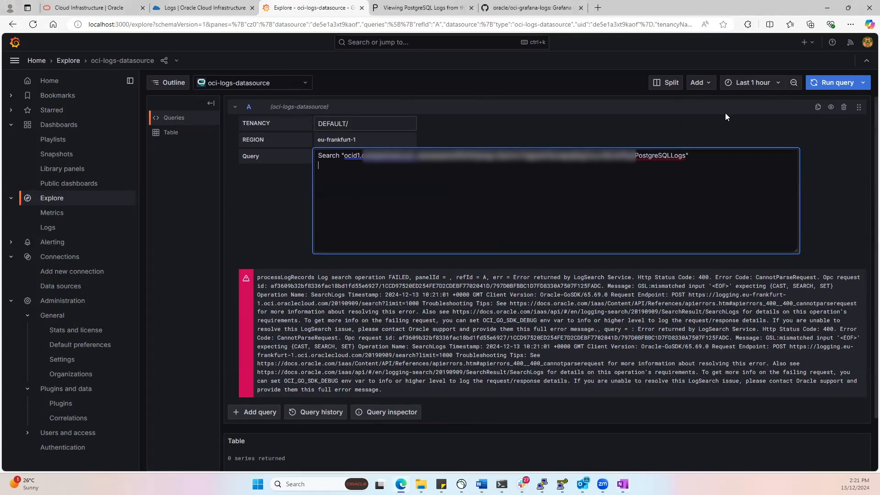
click(831, 83)
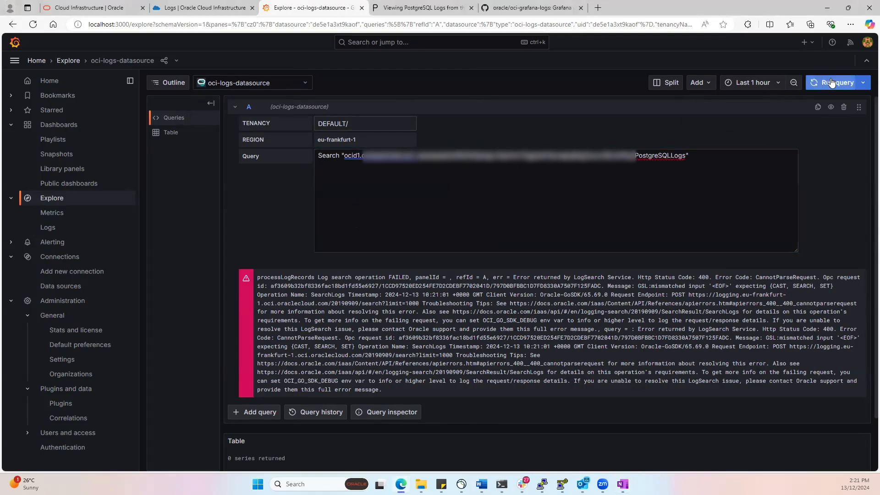
click(831, 83)
click(832, 83)
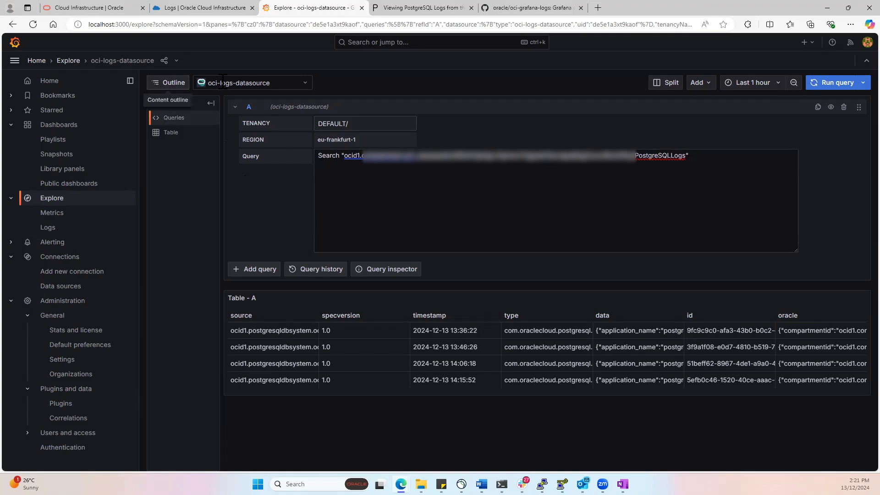
click(700, 87)
click(592, 78)
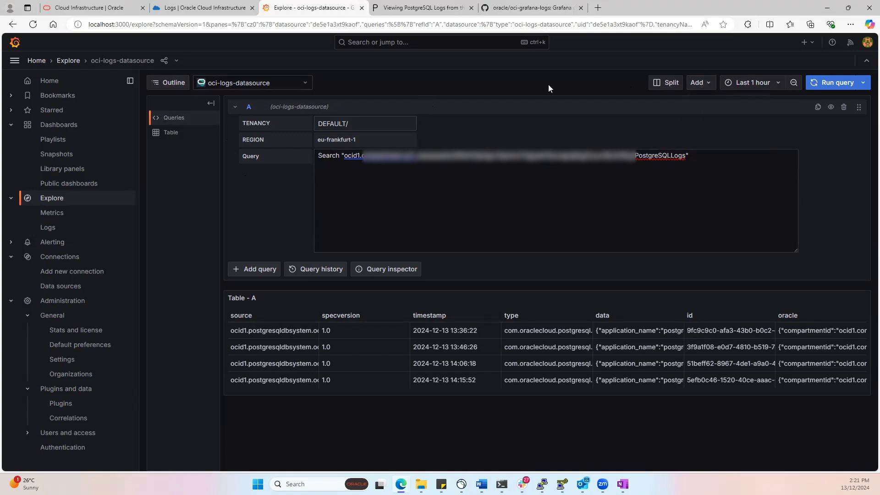
Step: Open the Postgres Copy dashboard and review its log table, its metric graphs and the actions offered for the log table panel
click(57, 131)
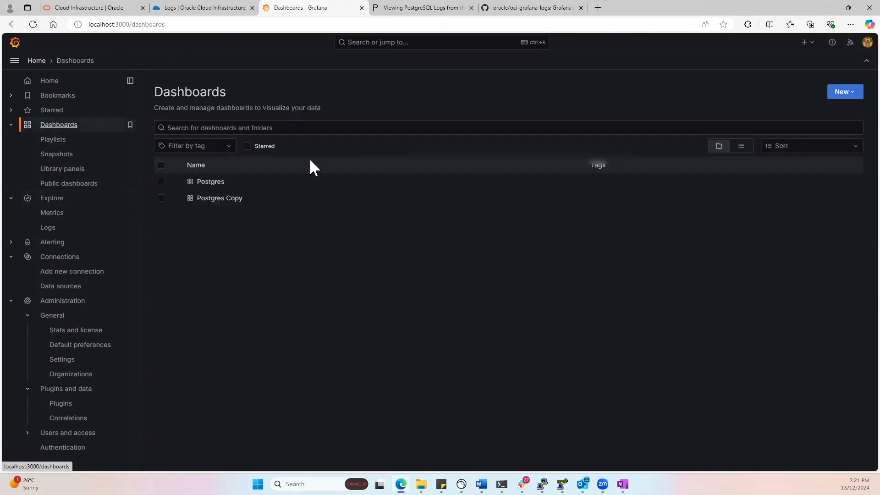
click(228, 202)
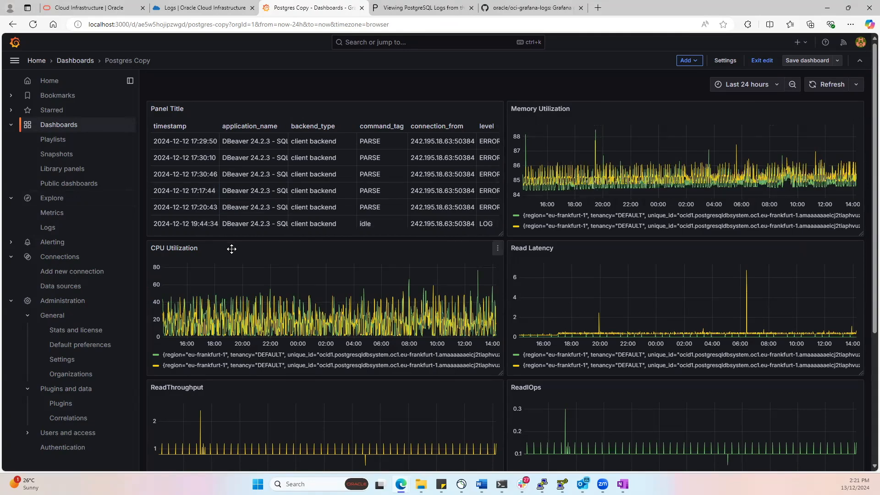
scroll(566, 252, down, 2)
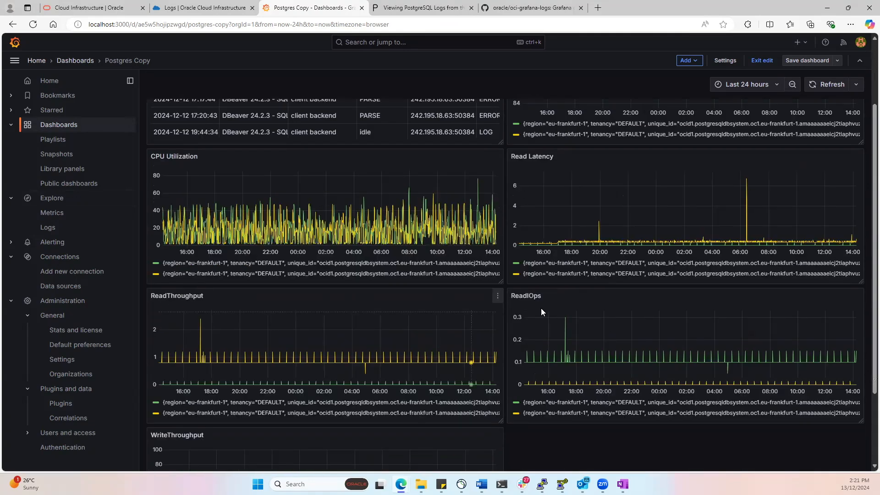
scroll(363, 333, down, 2)
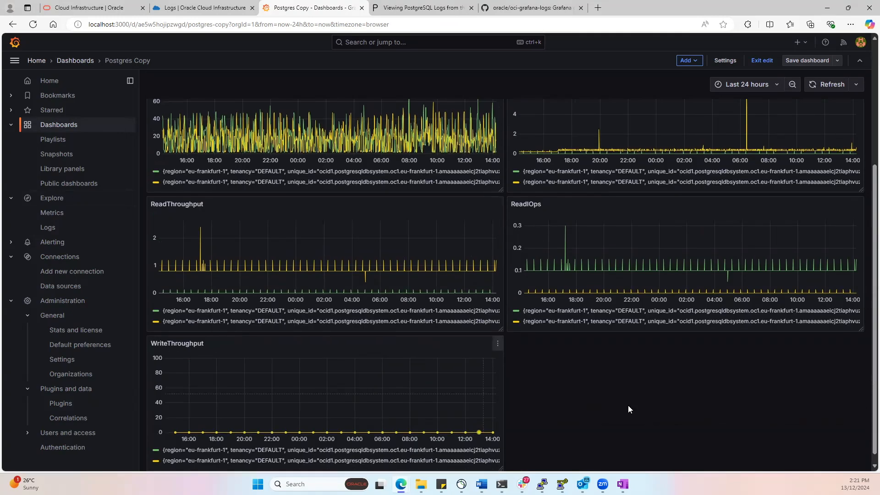
scroll(769, 403, up, 4)
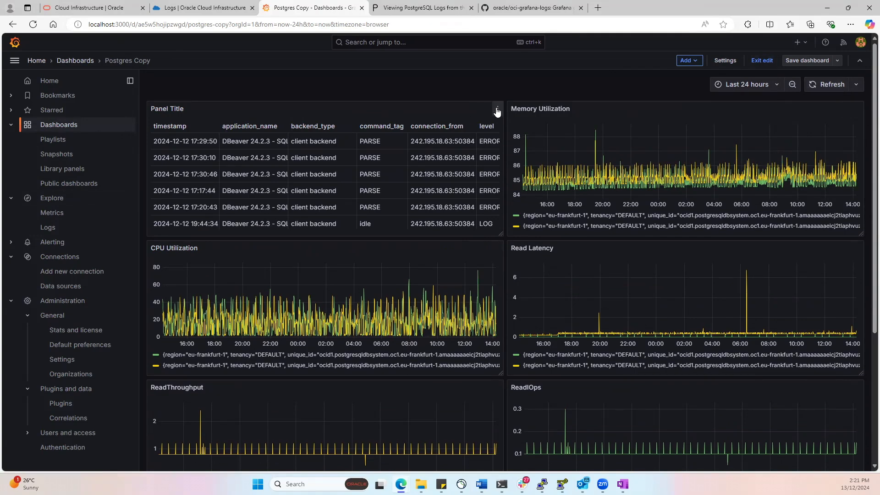
click(497, 112)
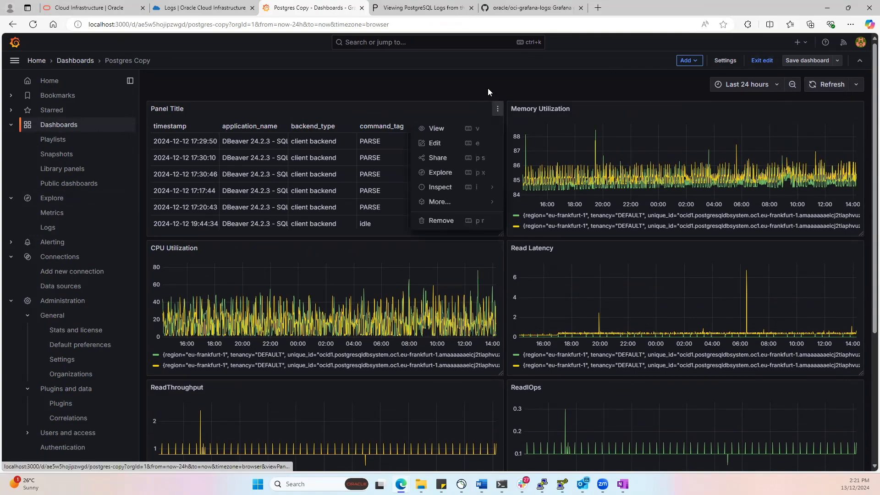
click(488, 88)
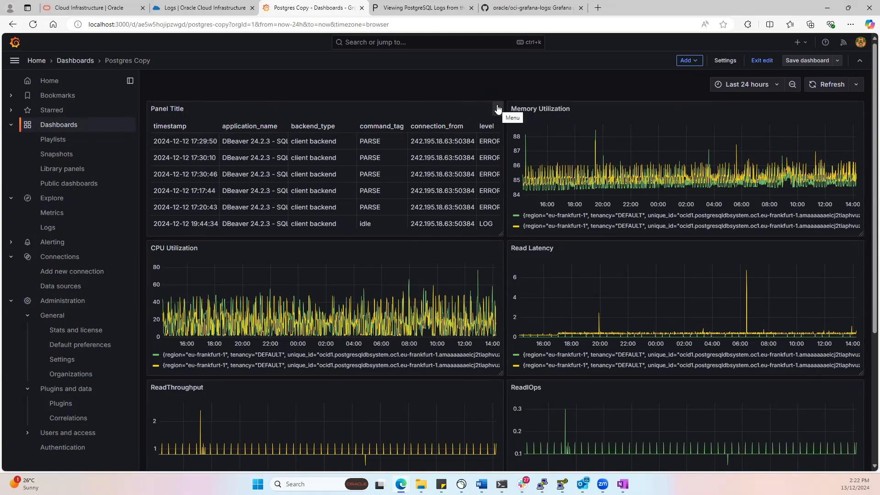
Step: Open the dashboard's log table panel for editing, widen its preview, and examine its query with the sql_state_code filter and the message column
click(498, 109)
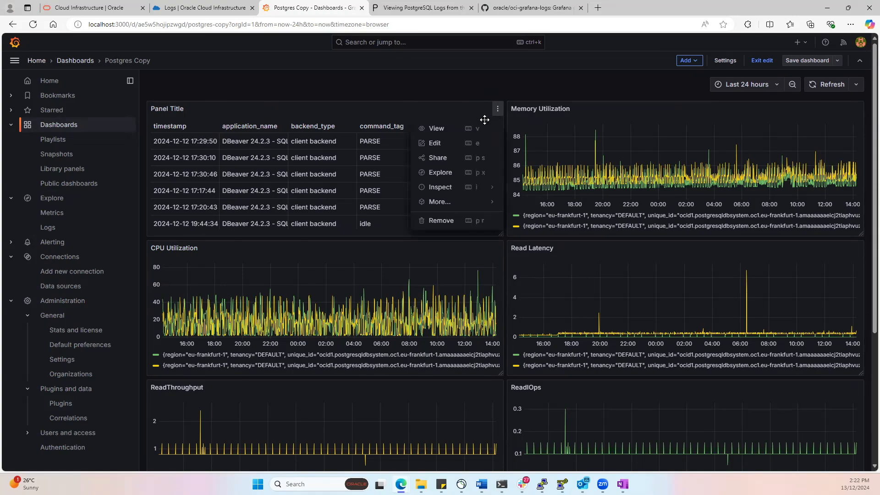
click(434, 144)
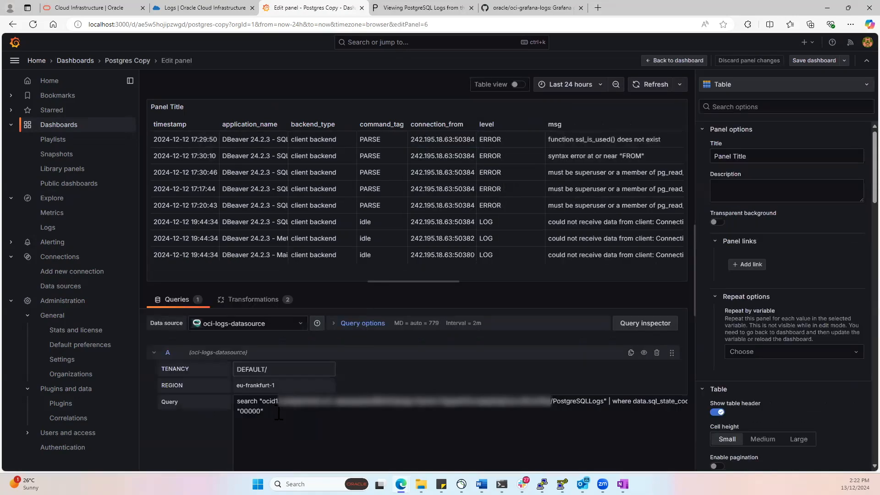
drag(693, 300, 744, 300)
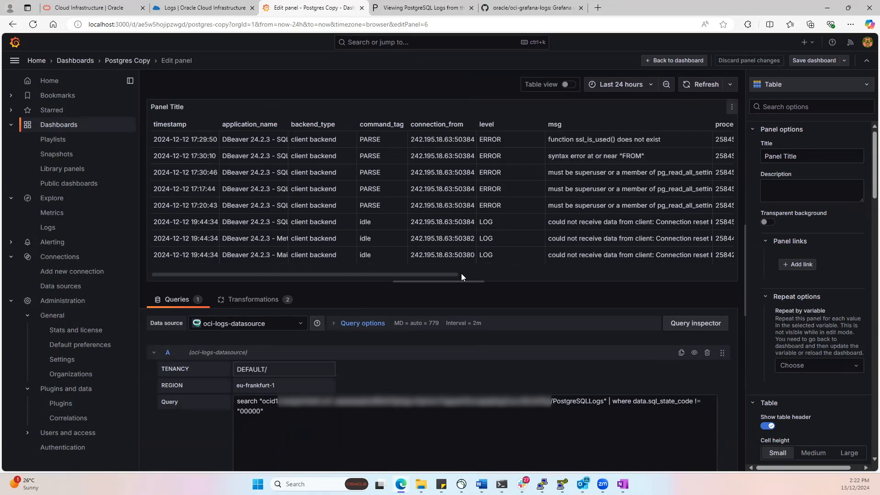
drag(442, 275, 557, 278)
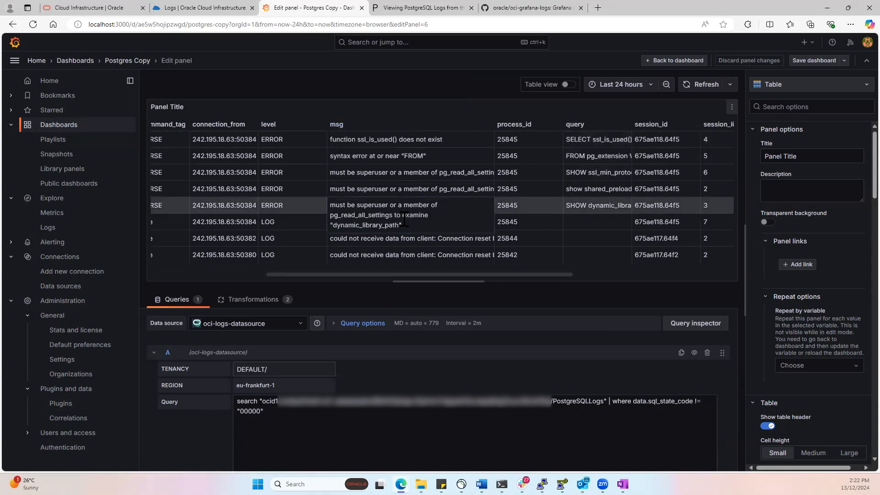
Step: Examine the panel's Extract fields transformation on the data source field and compare the raw data column with the extracted columns
click(264, 303)
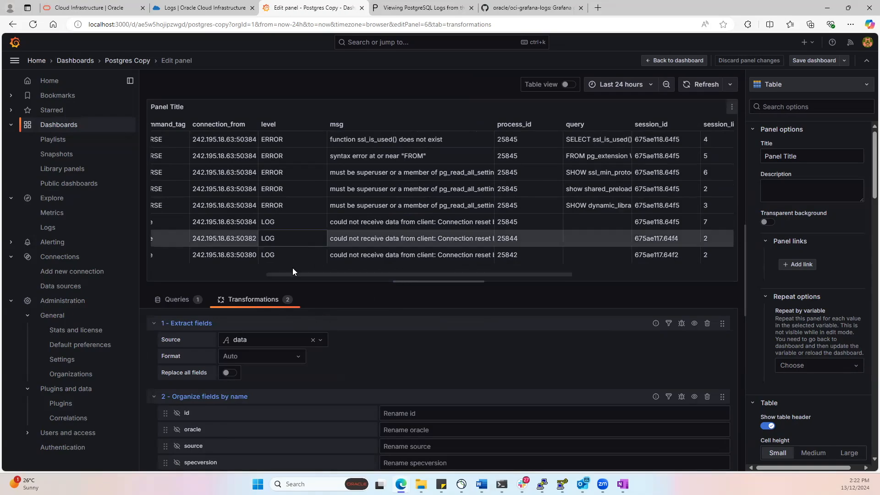
drag(341, 275, 504, 281)
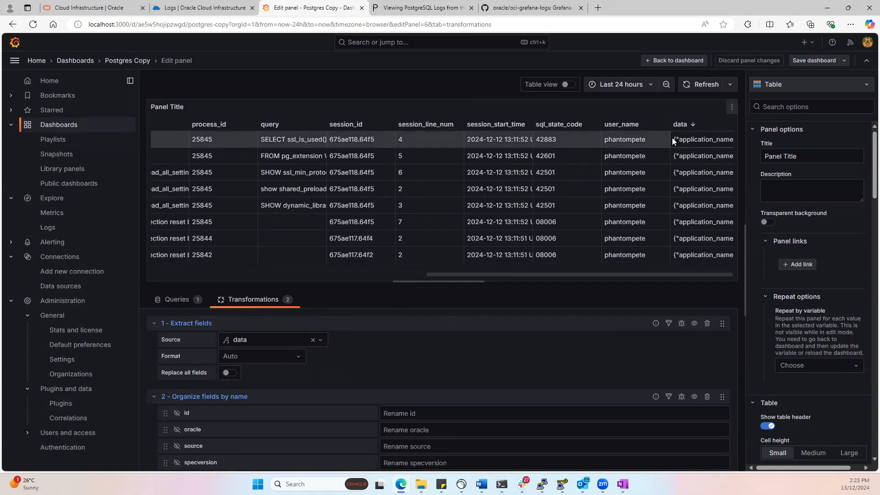
drag(672, 139, 699, 140)
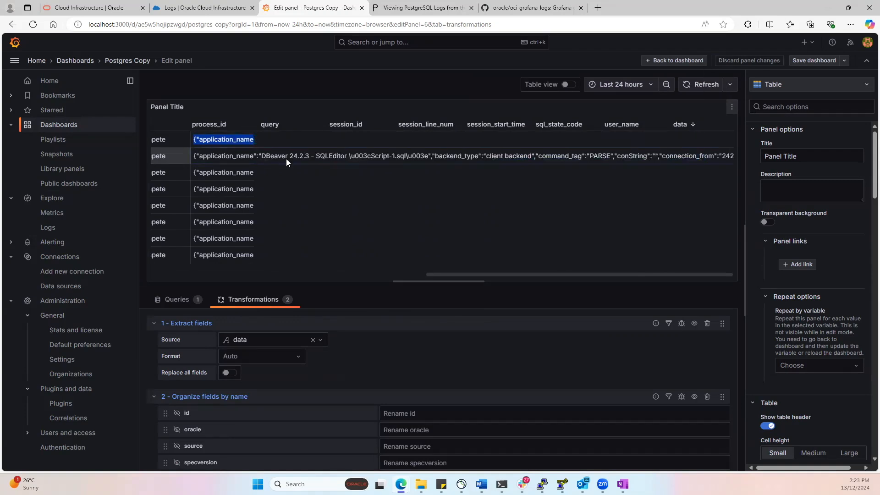
click(361, 292)
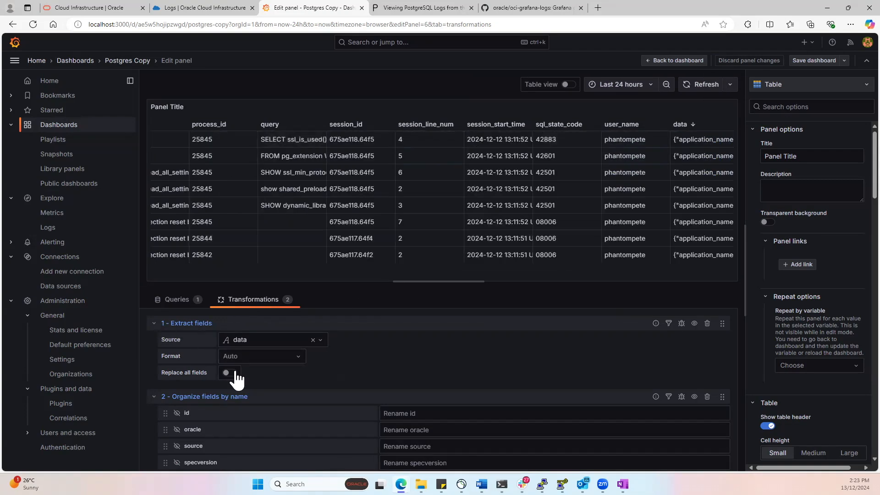
drag(433, 273, 137, 272)
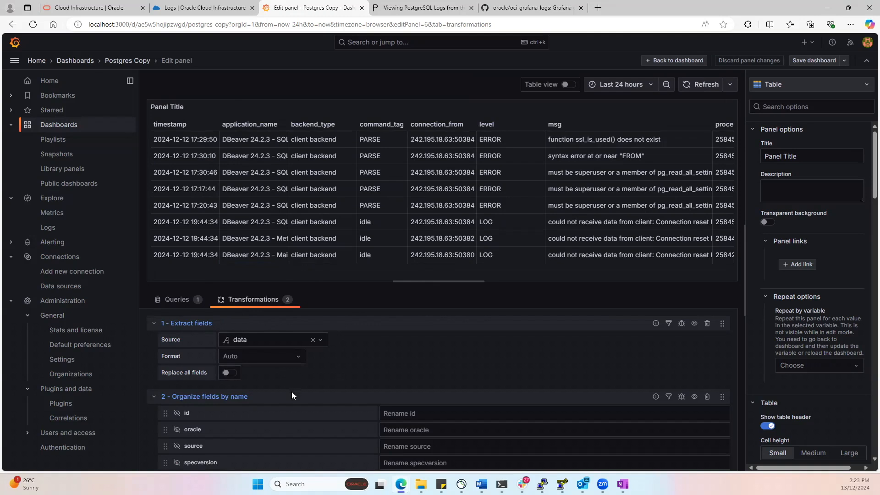
Step: Examine which fields the Organize fields by name transformation shows or hides, and return to the Postgres Copy dashboard
scroll(507, 375, down, 1)
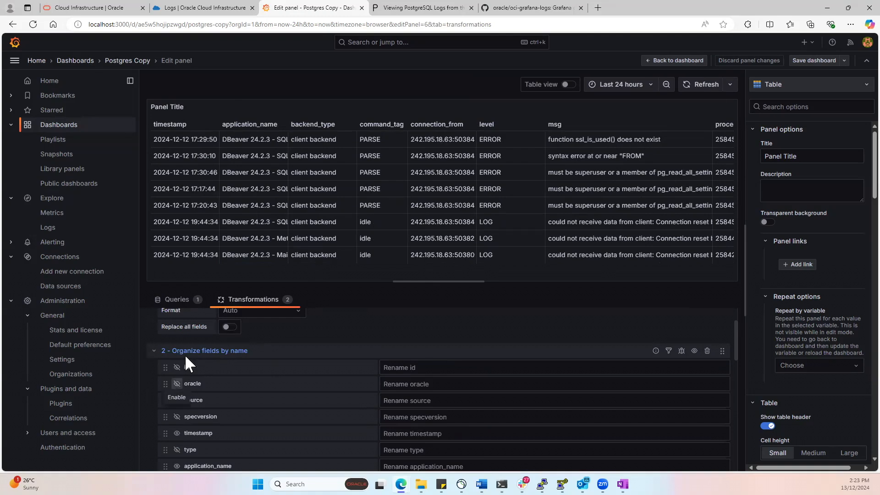
scroll(208, 436, down, 4)
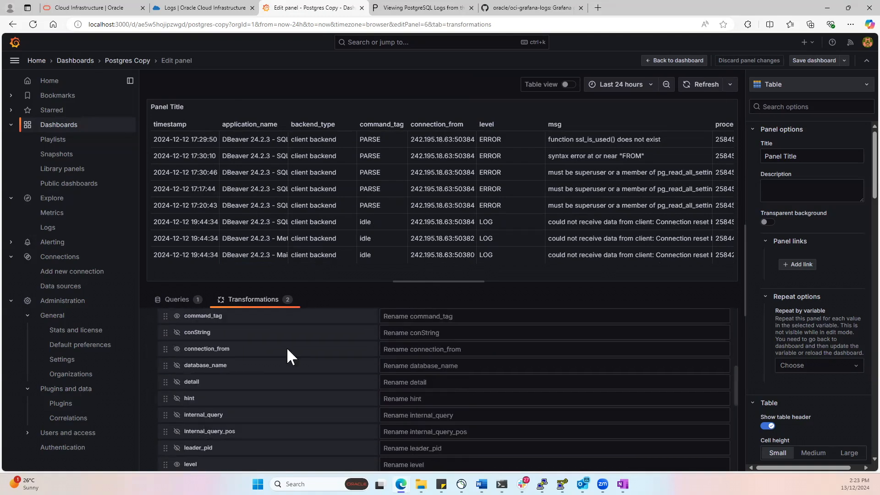
click(134, 62)
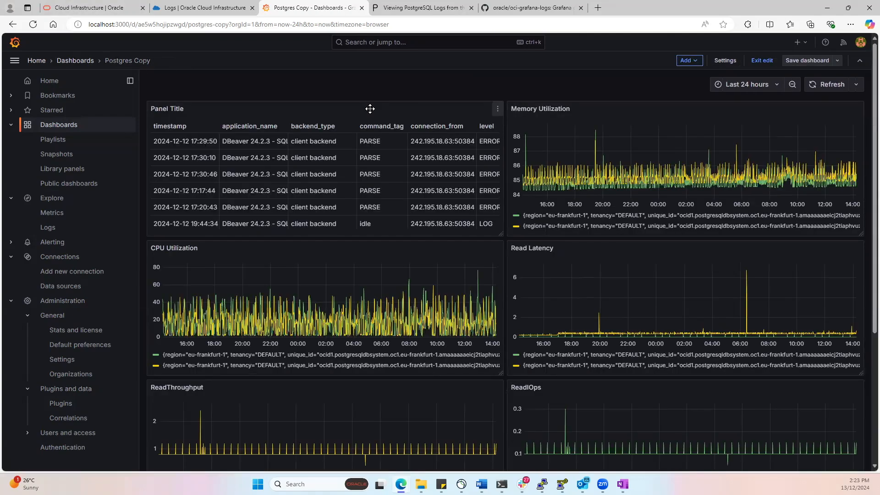